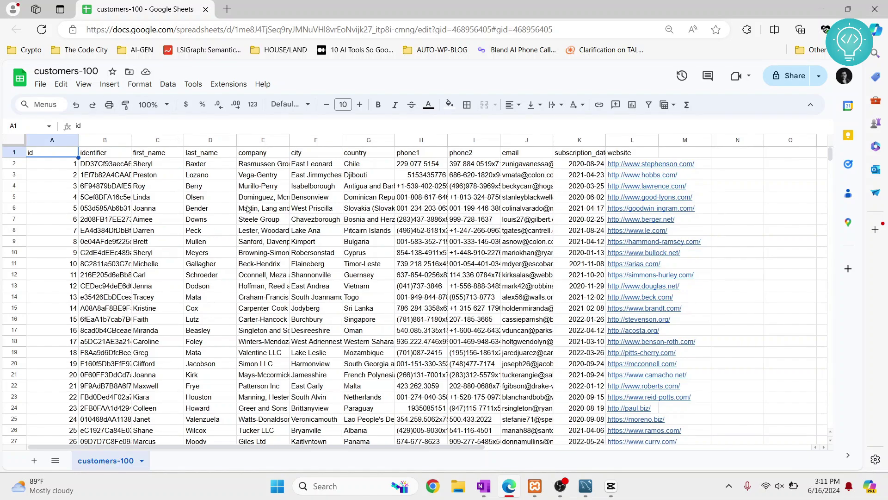
Look through the customers-100 sheet and download it as a Comma Separated Values (.csv) file.
scroll(276, 277, down, 15)
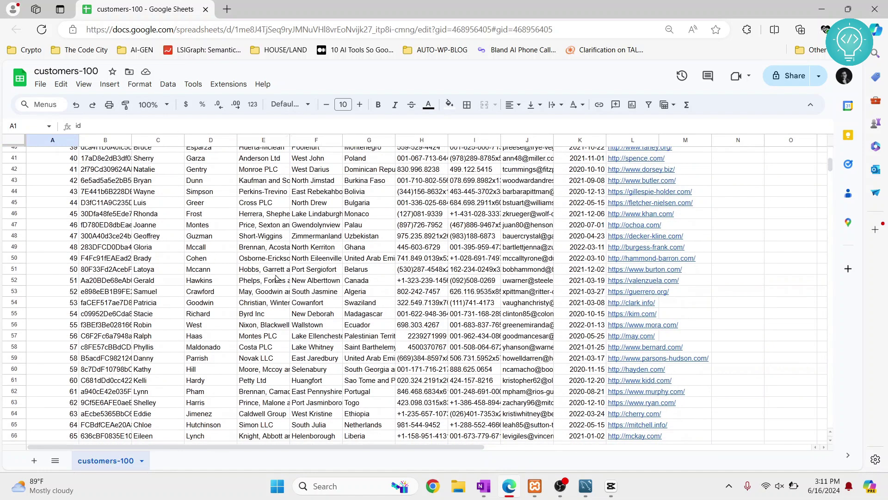
scroll(276, 278, up, 15)
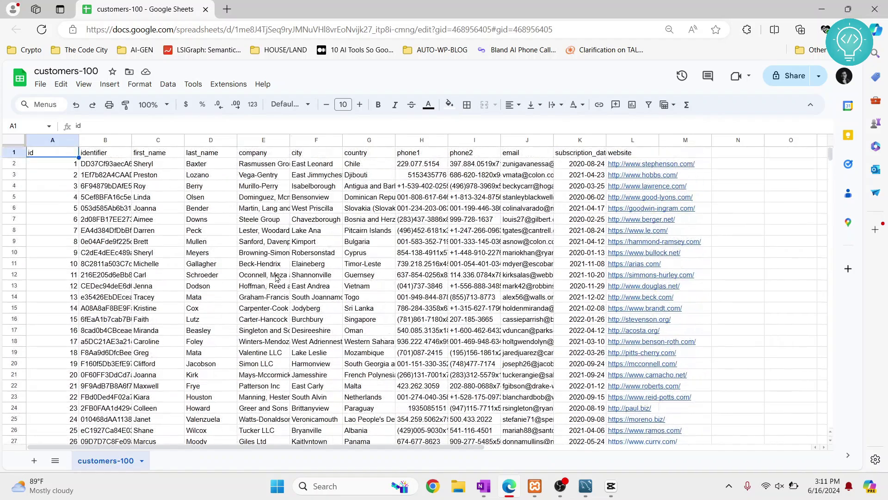
click(37, 85)
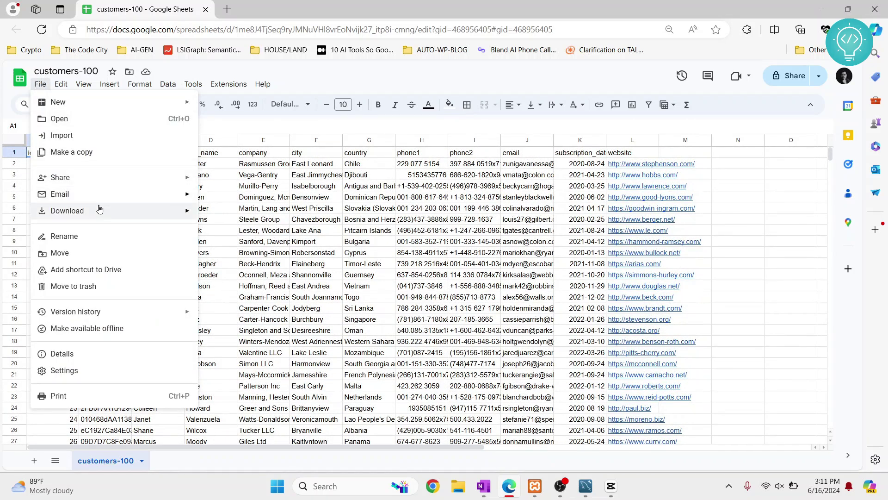
mouse_move(100, 210)
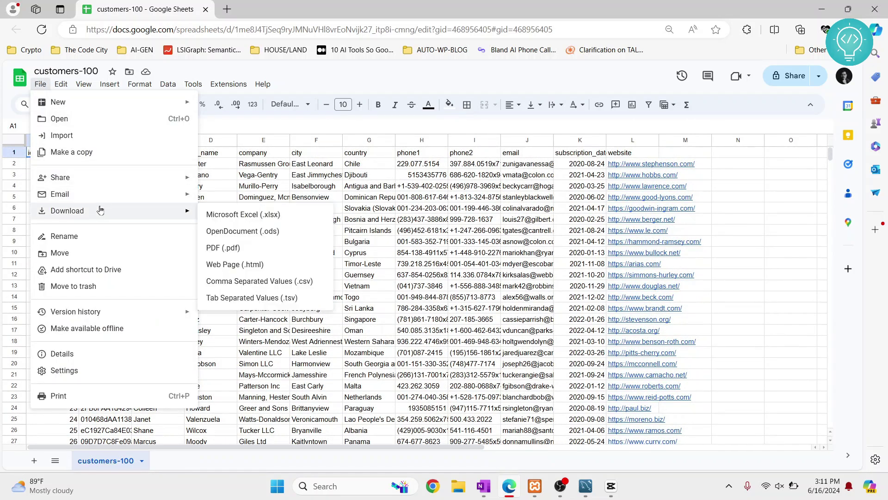
click(271, 281)
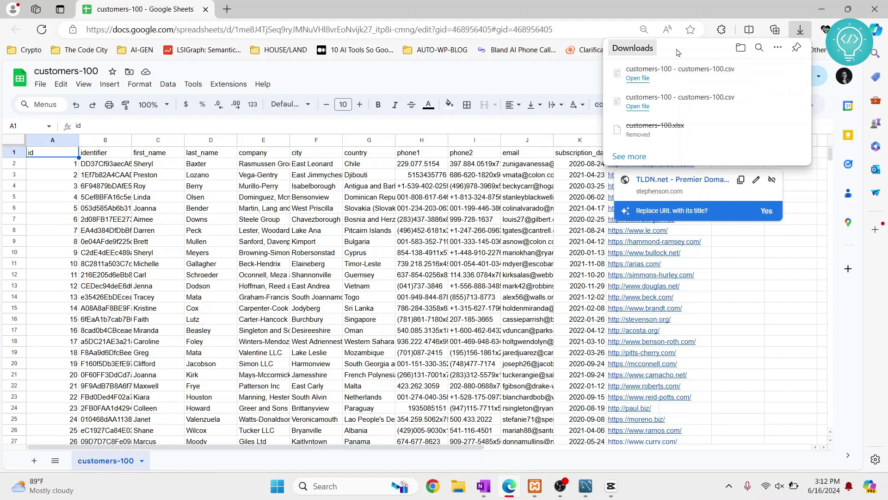
Switch to MySQL Workbench and start a table data import into test_db using customers-100 - customers-100.csv from Downloads.
click(585, 491)
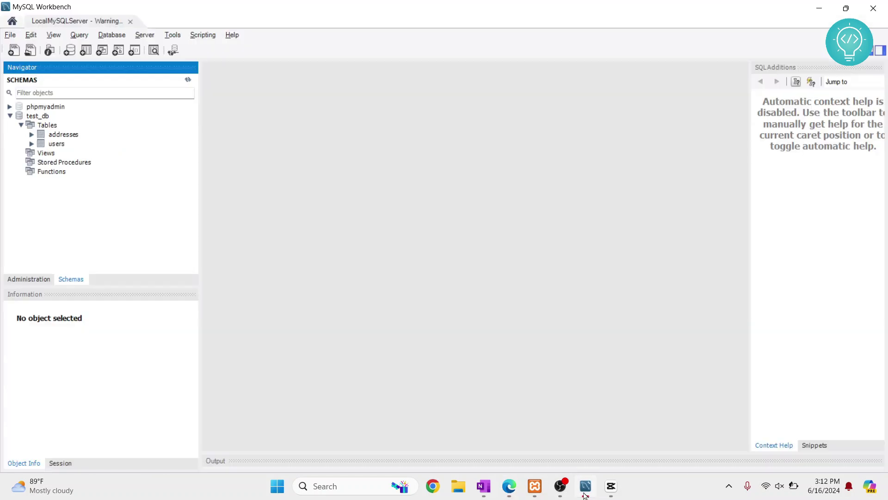
right_click(50, 129)
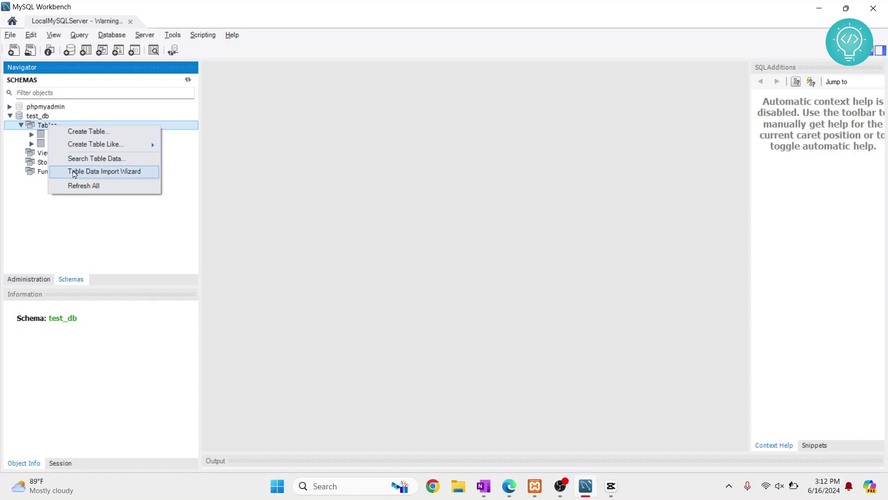
click(131, 172)
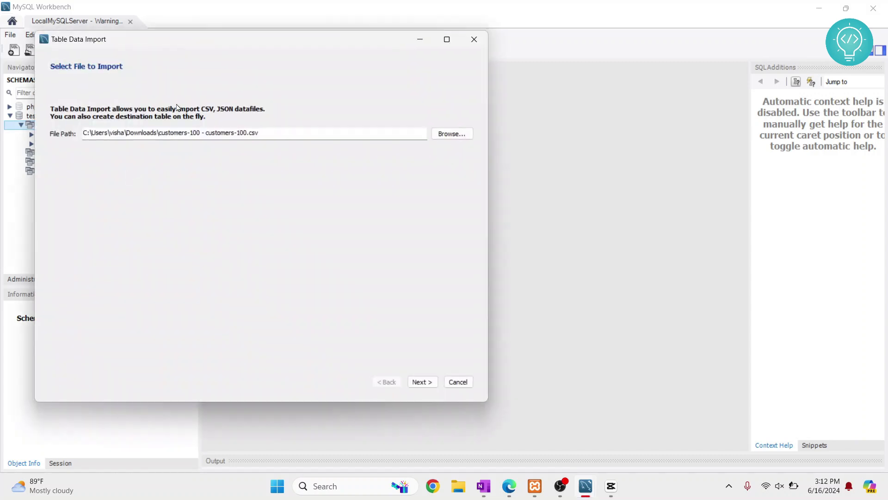
click(452, 133)
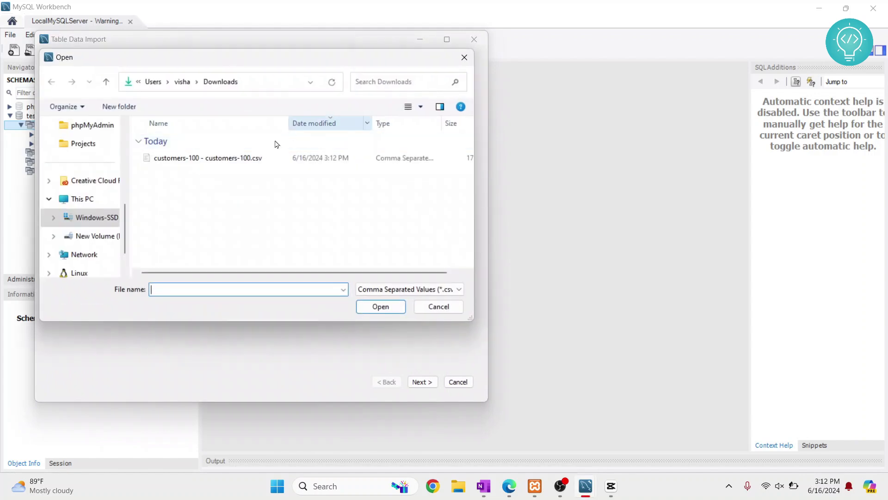
double_click(210, 161)
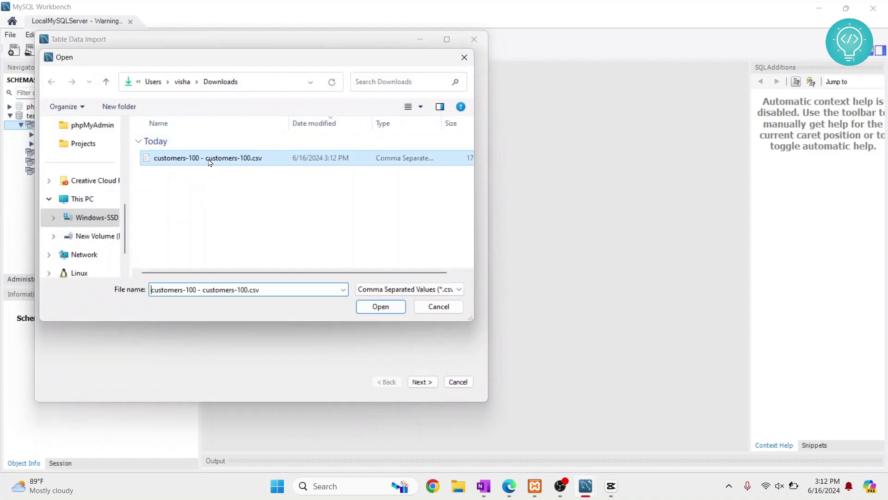
click(422, 382)
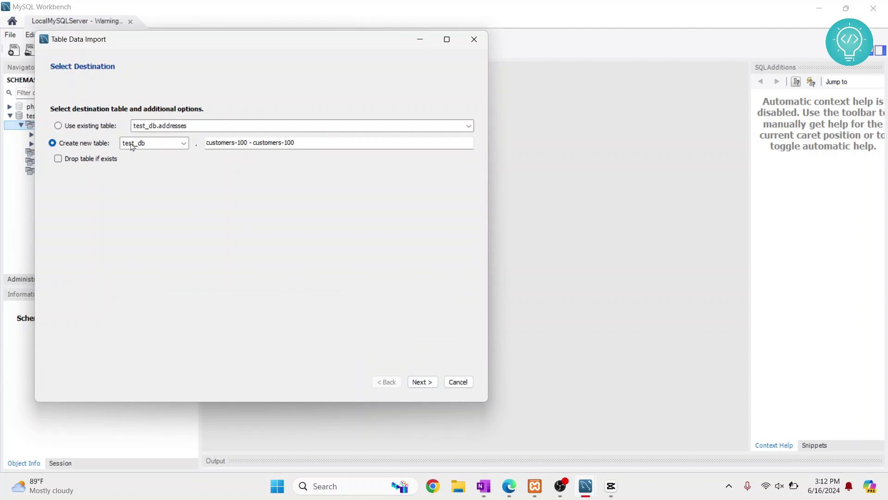
Set the import destination to a new table named imported_data in the test_db schema.
click(160, 147)
click(160, 147)
click(160, 148)
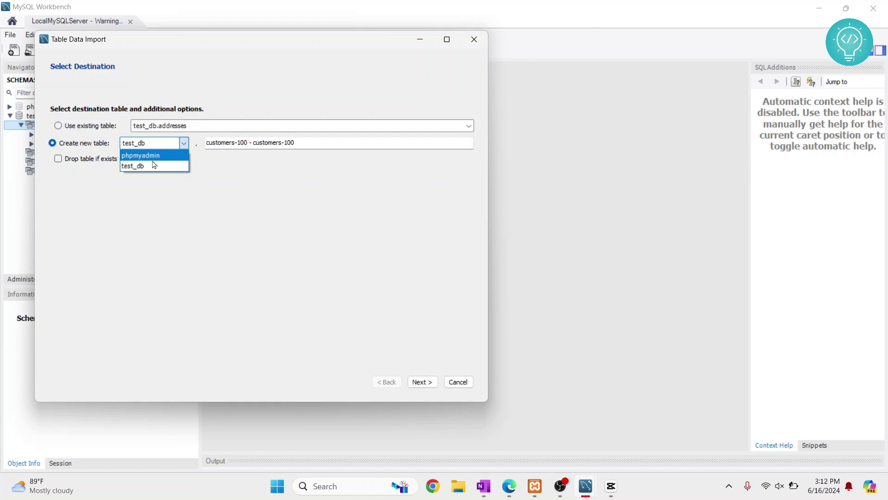
click(152, 169)
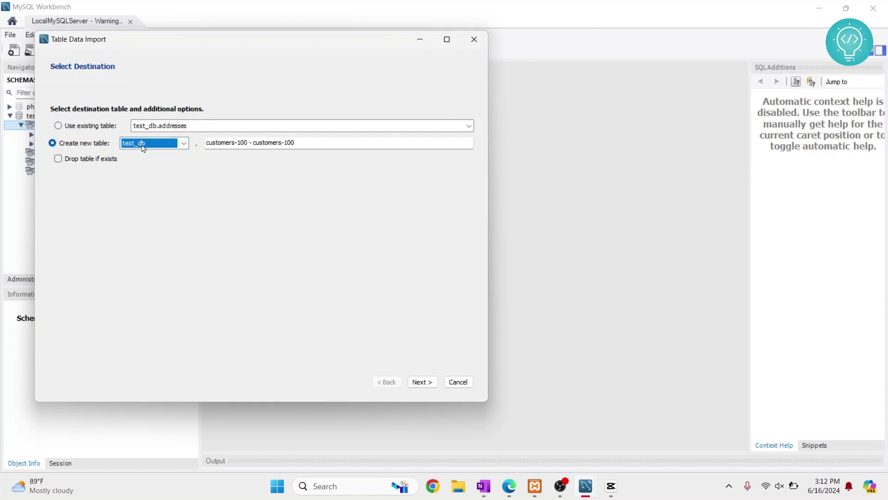
click(142, 145)
click(143, 167)
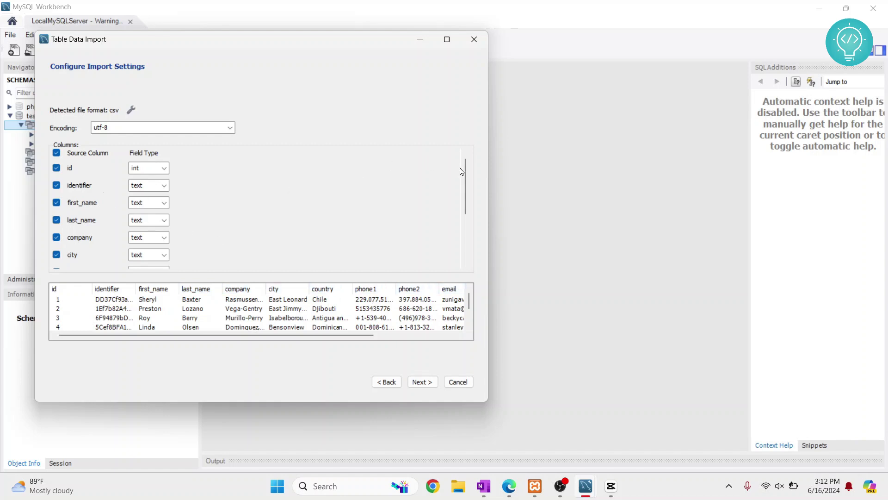
Review the detected columns, run the import with all of them included, and finish the wizard.
drag(465, 174, 466, 235)
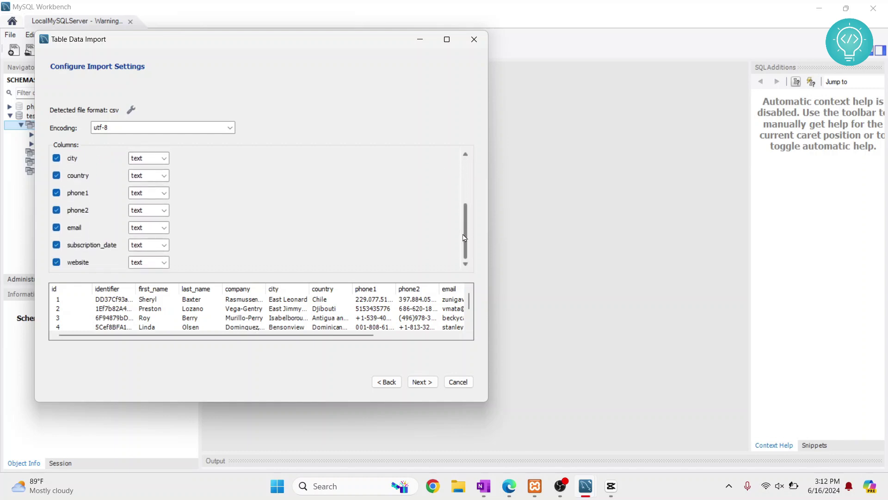
click(422, 380)
click(423, 382)
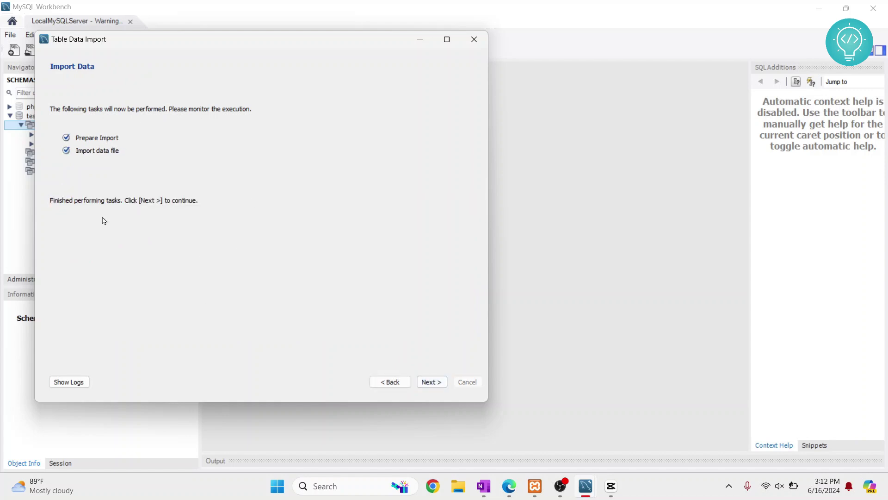
click(430, 382)
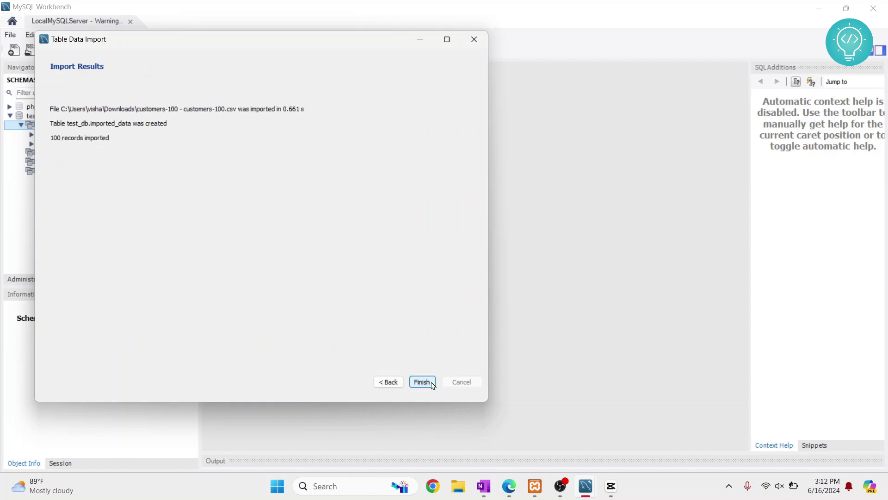
click(422, 382)
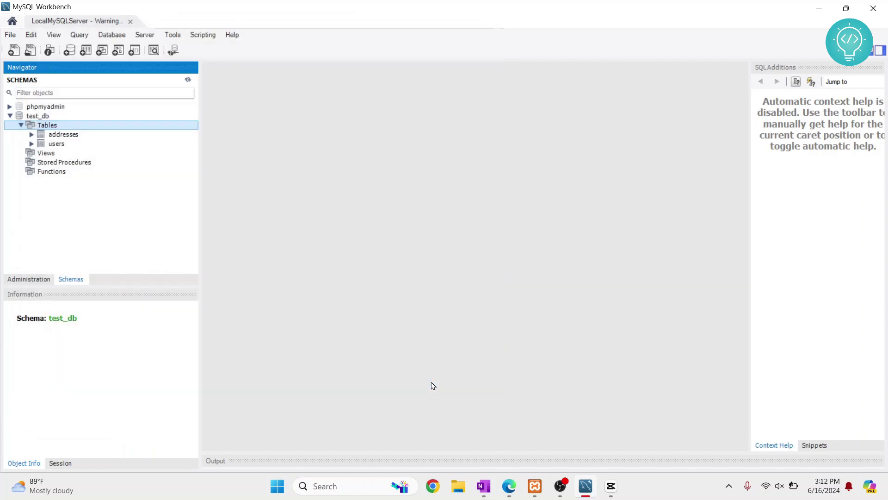
Refresh the schema list and display the rows of the imported_data table.
click(188, 80)
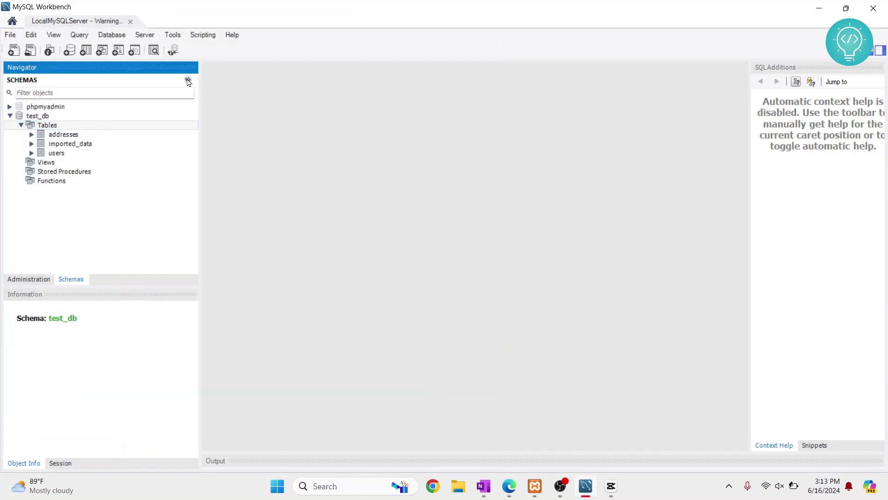
click(76, 146)
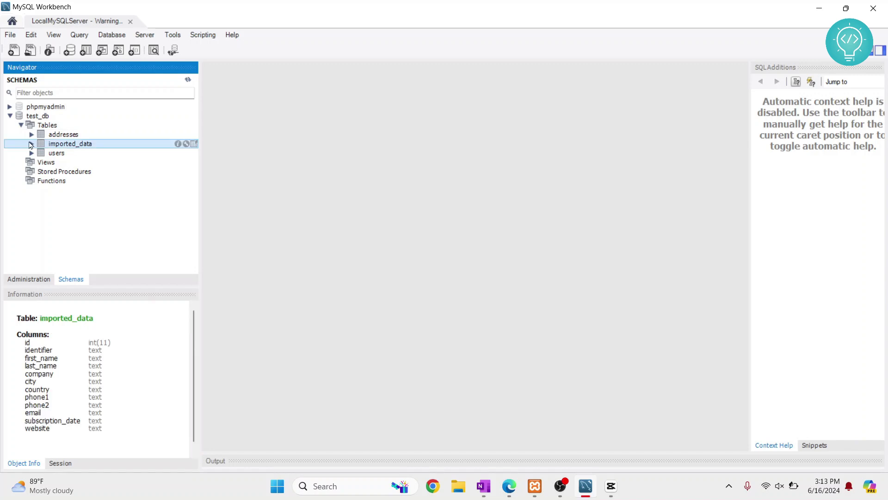
click(194, 144)
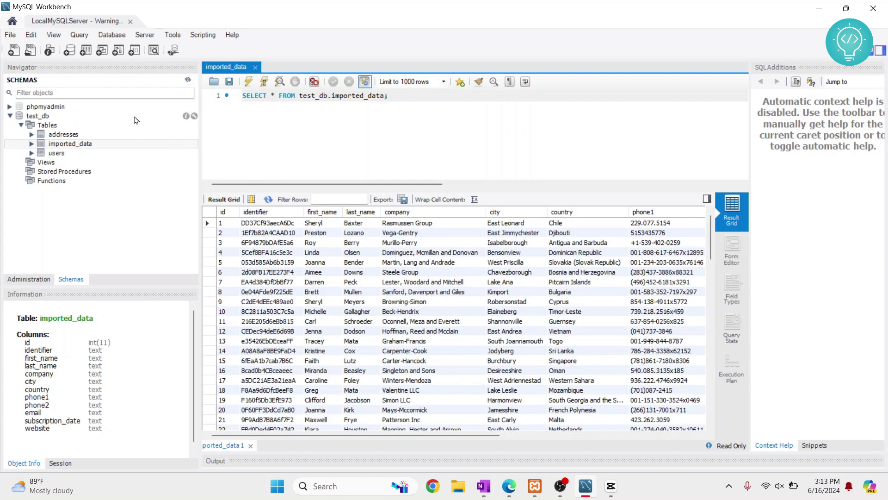
Start another table data import into test_db, keeping the customers-100 - customers-100.csv file as the source.
click(61, 127)
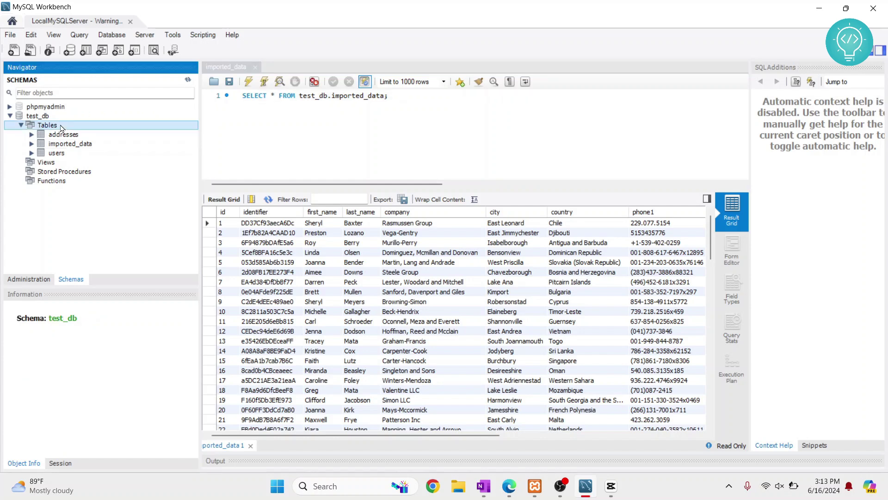
right_click(61, 127)
click(112, 176)
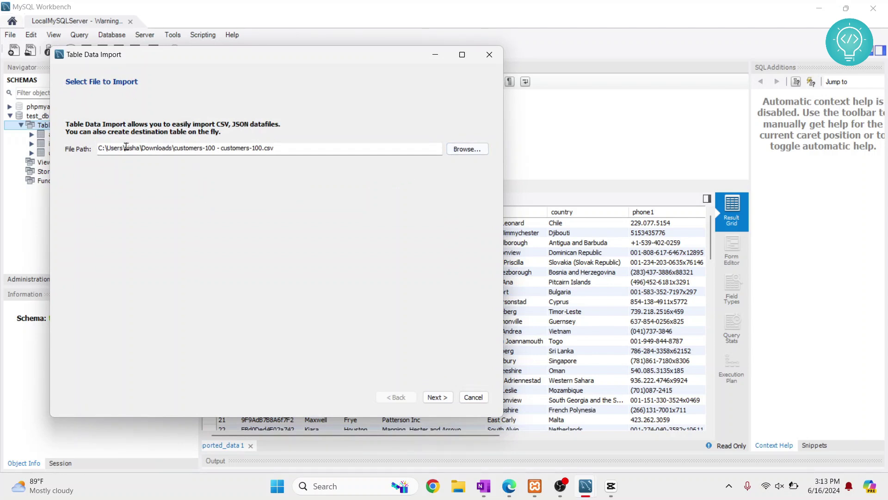
drag(125, 147, 332, 163)
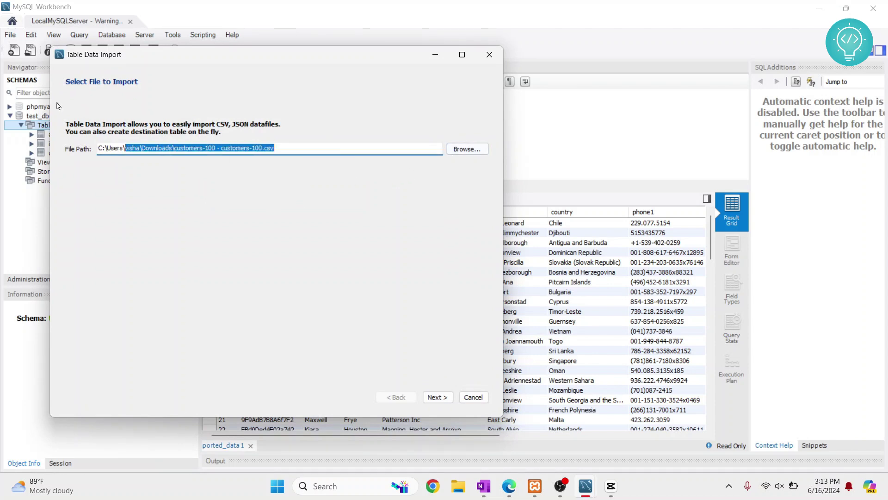
click(438, 396)
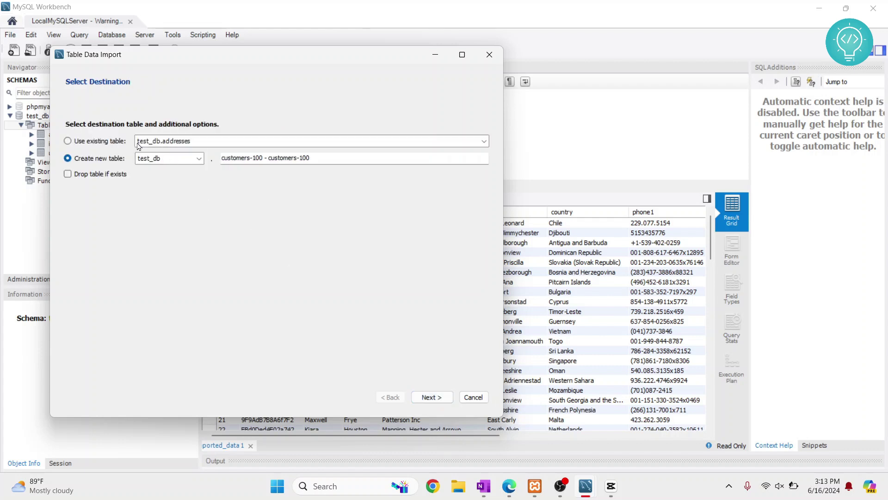
Choose the existing table test_db.users as the import destination and proceed to the column settings.
click(98, 144)
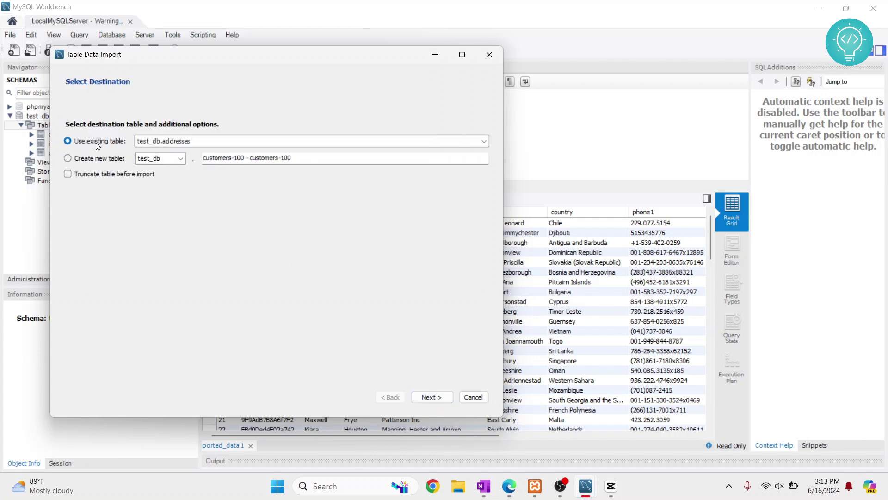
click(195, 146)
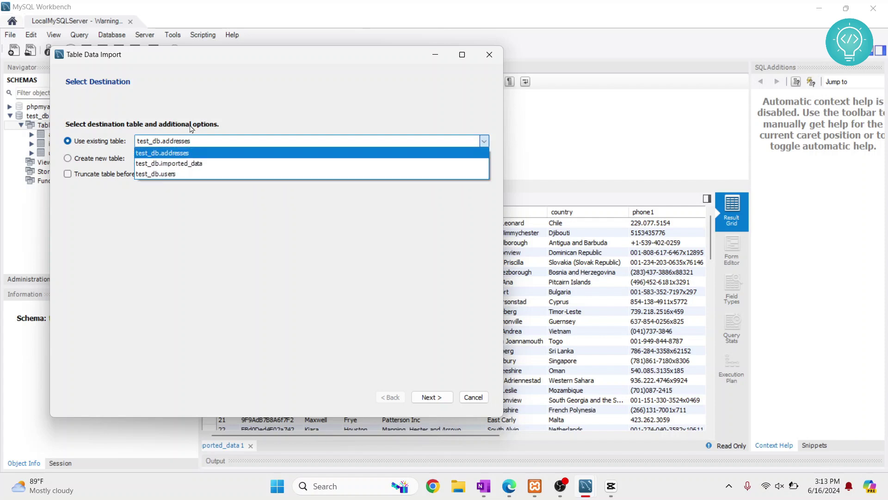
click(165, 174)
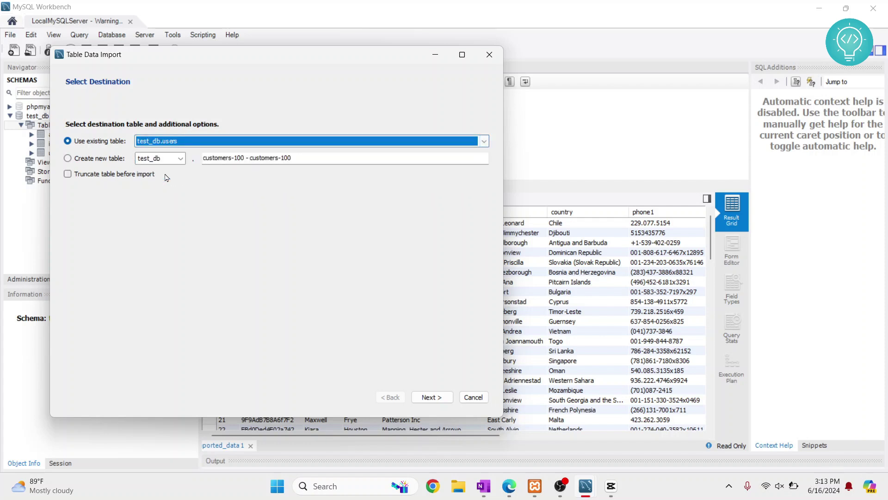
click(430, 398)
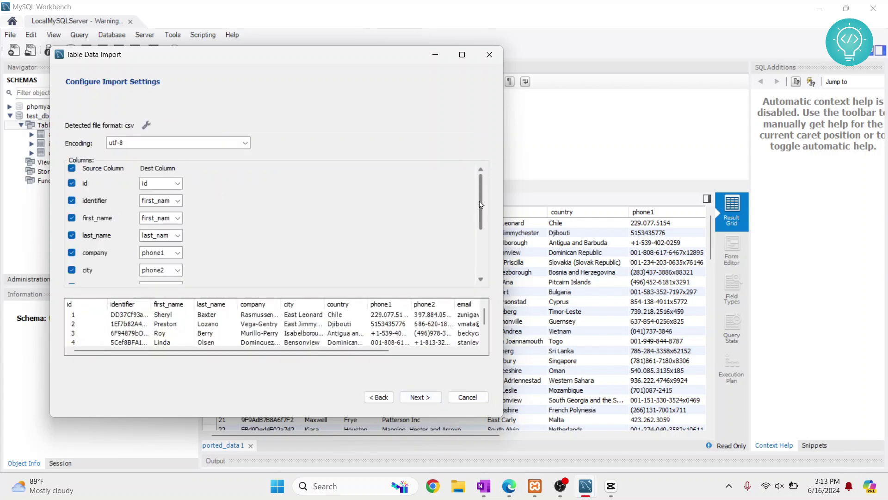
Review the column mapping and exclude the phone2, subscription_date and website source columns from the import.
drag(480, 206, 477, 295)
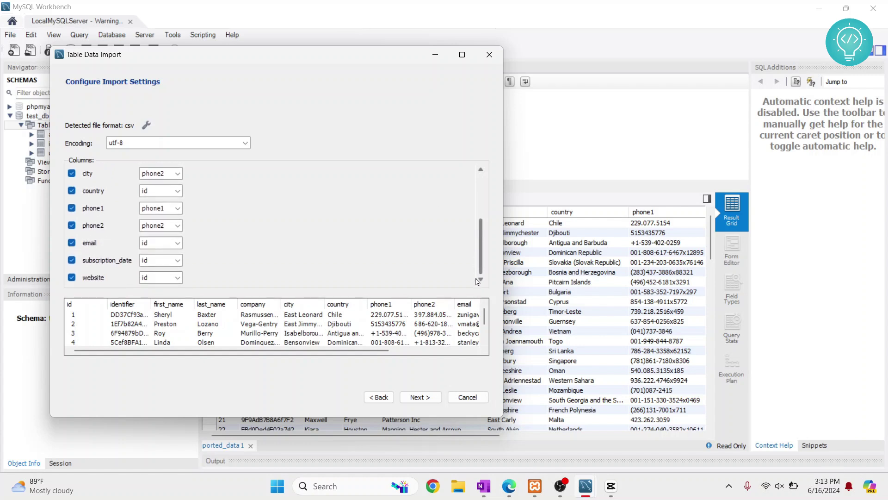
scroll(478, 281, up, 5)
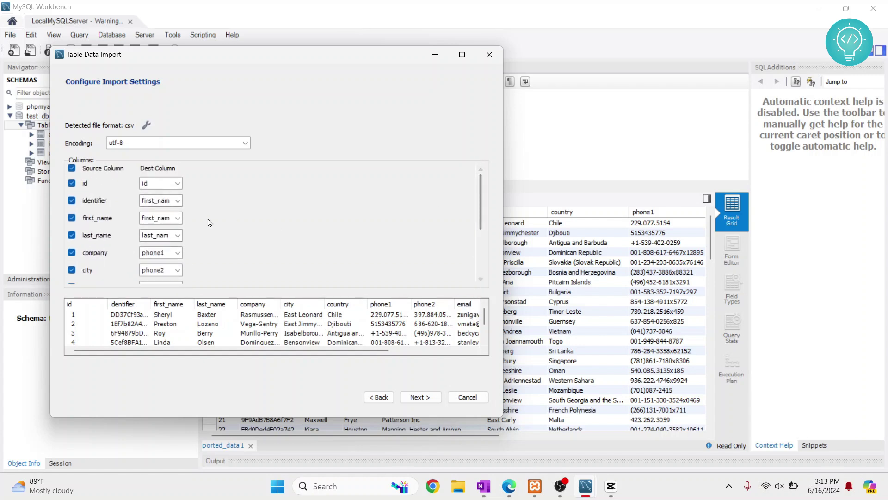
scroll(482, 198, down, 5)
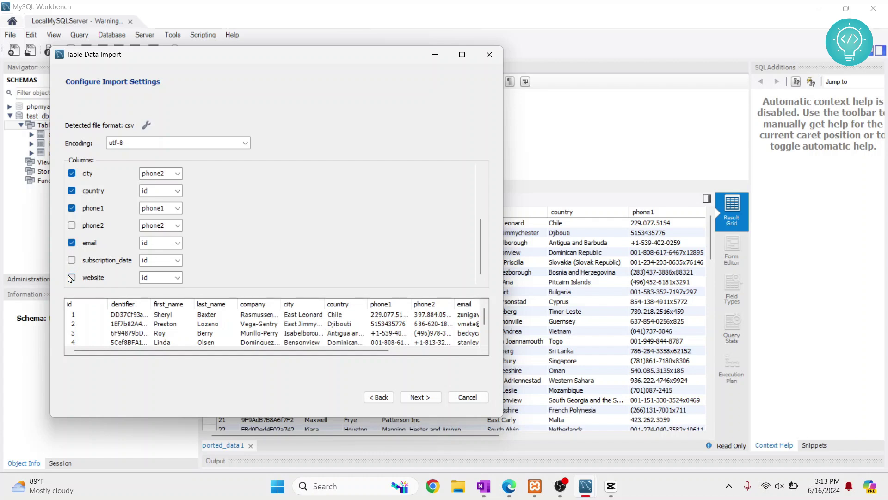
click(168, 174)
click(479, 253)
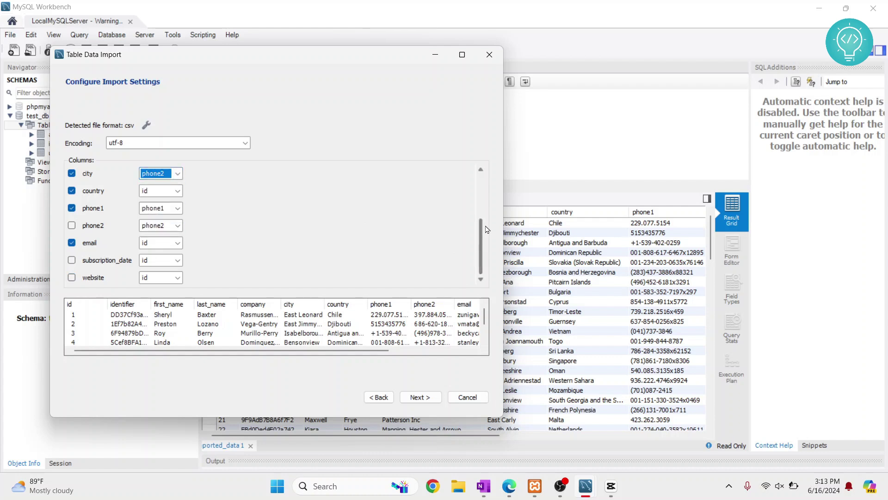
Exclude the identifier source column from the import and keep last_name mapped to its matching destination column.
drag(481, 235, 485, 166)
scroll(485, 168, down, 3)
scroll(483, 227, up, 3)
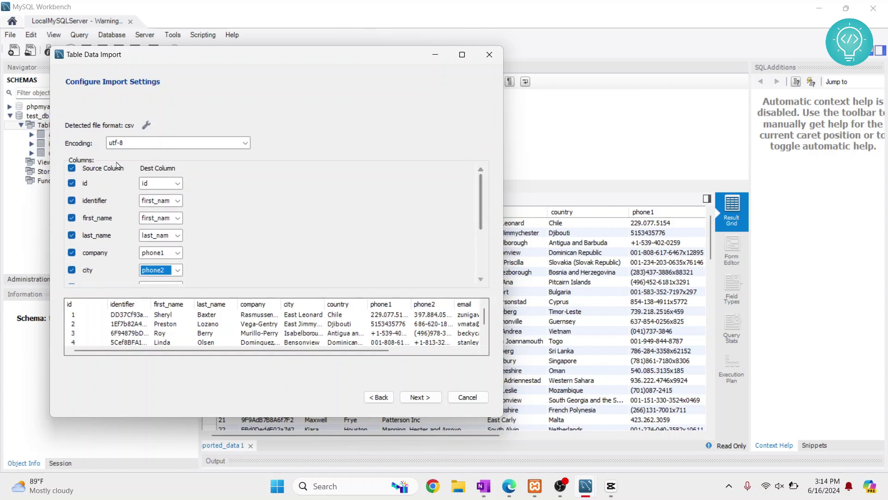
click(72, 201)
click(158, 240)
click(159, 240)
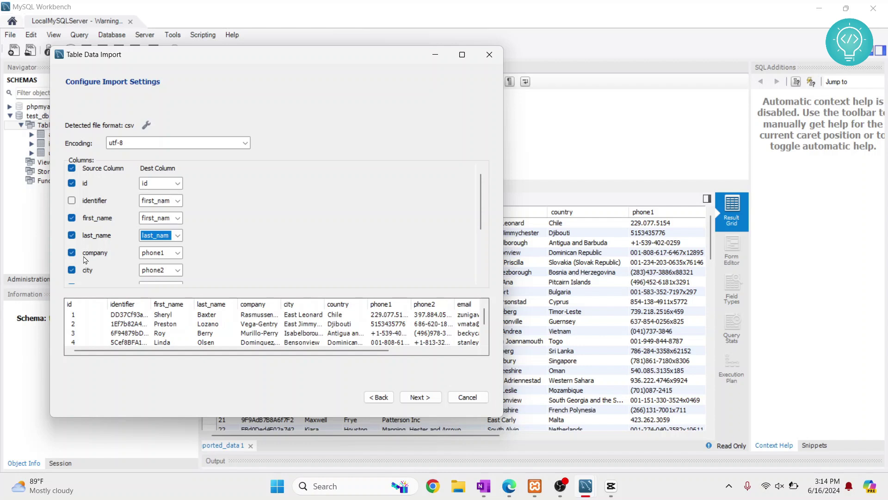
Exclude the company, city, country and email source columns from the import.
click(73, 254)
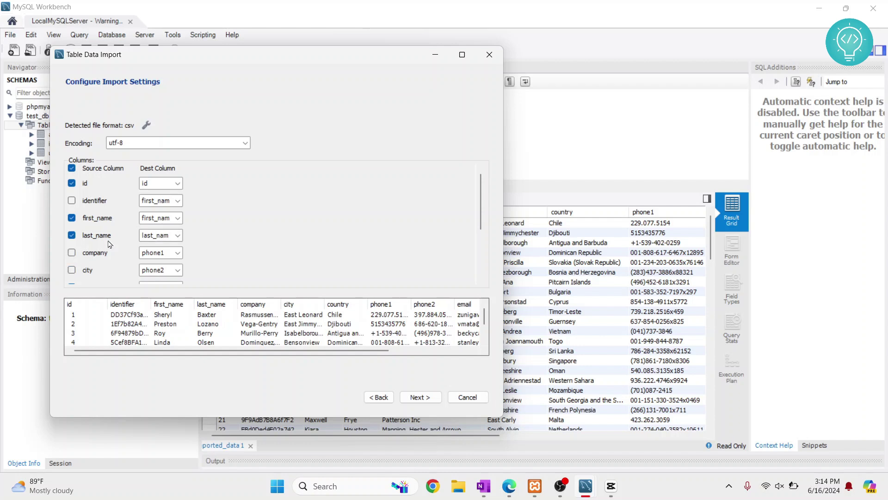
drag(481, 210, 478, 269)
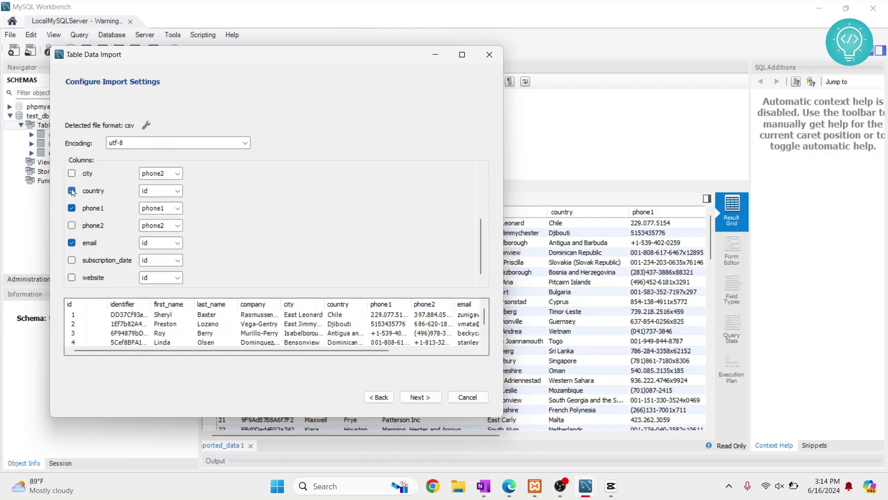
click(72, 191)
click(157, 244)
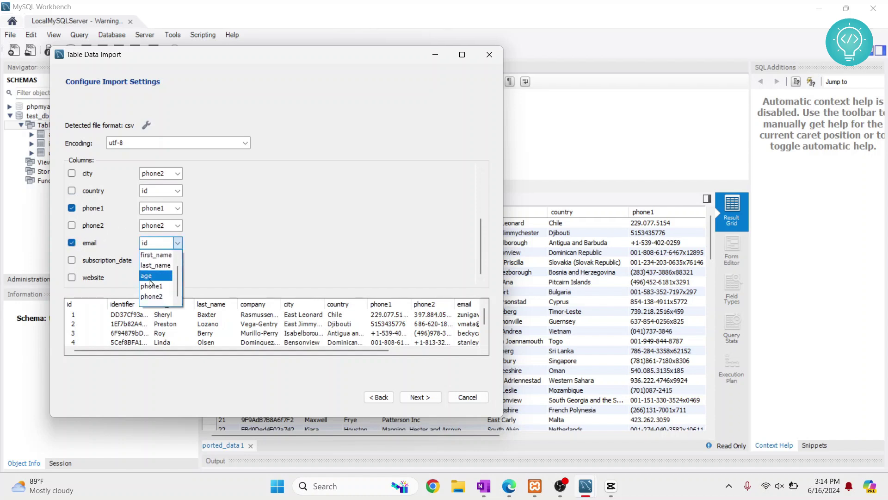
click(74, 247)
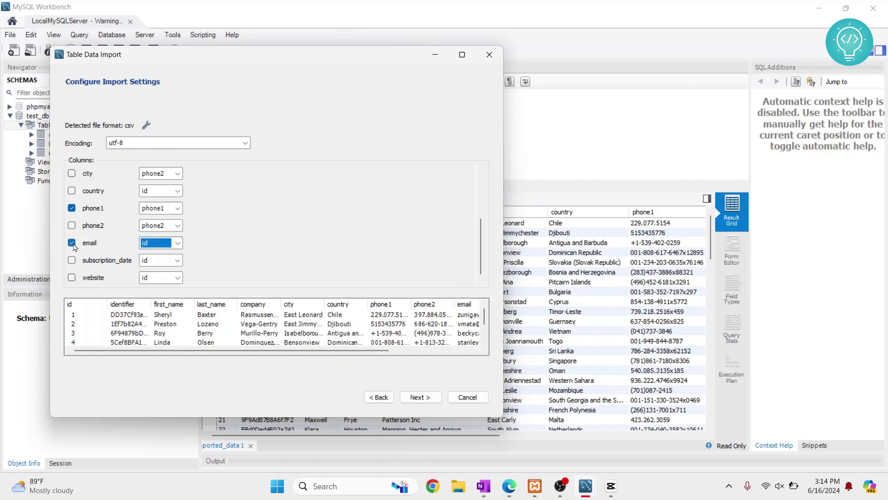
click(72, 243)
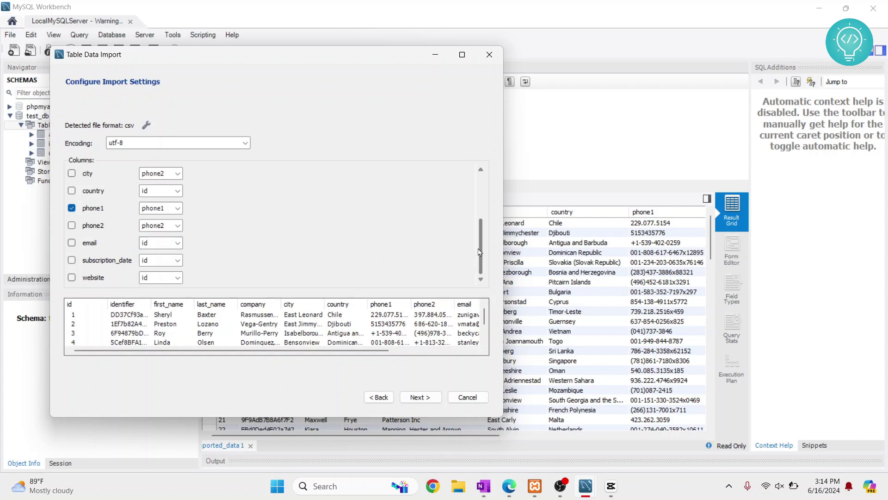
Keep phone1 mapped to the phone1 destination and include the phone2 source column mapped to phone2.
drag(480, 250, 486, 171)
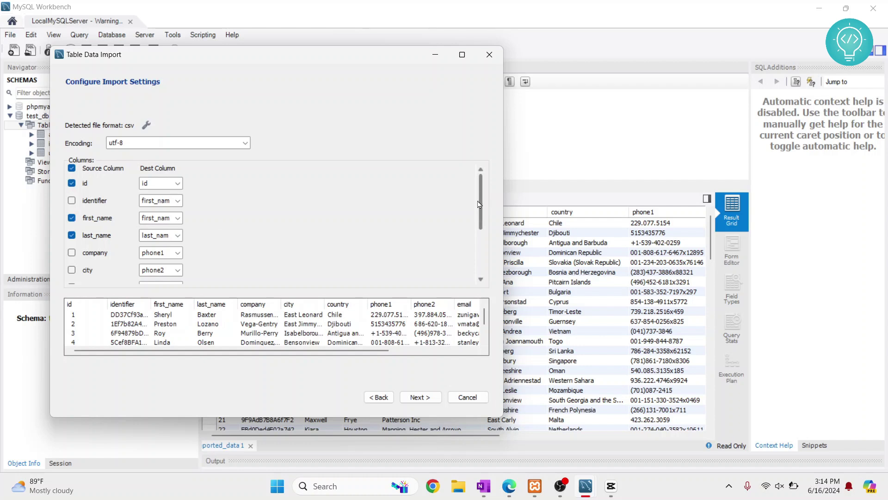
scroll(163, 260, down, 3)
click(163, 259)
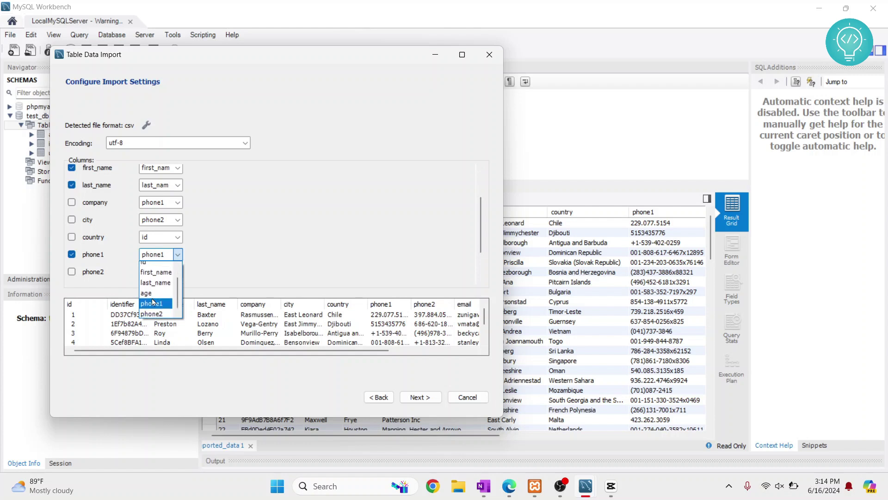
scroll(155, 303, down, 2)
click(311, 230)
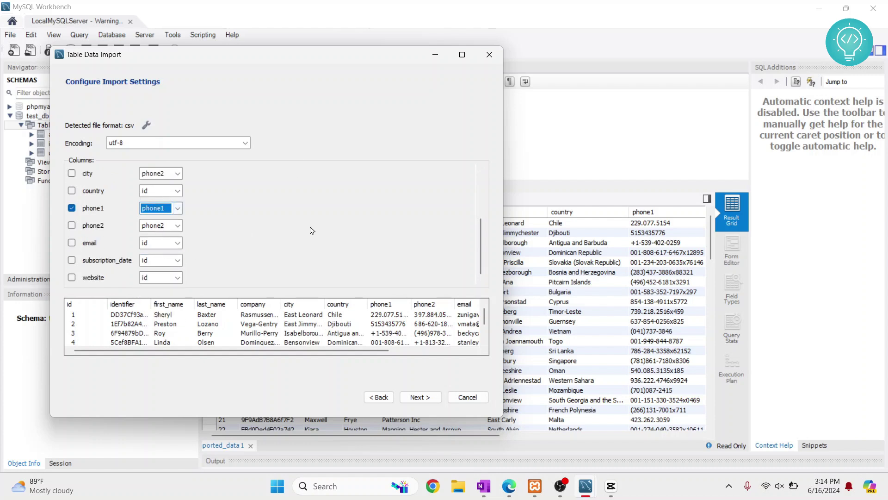
click(85, 229)
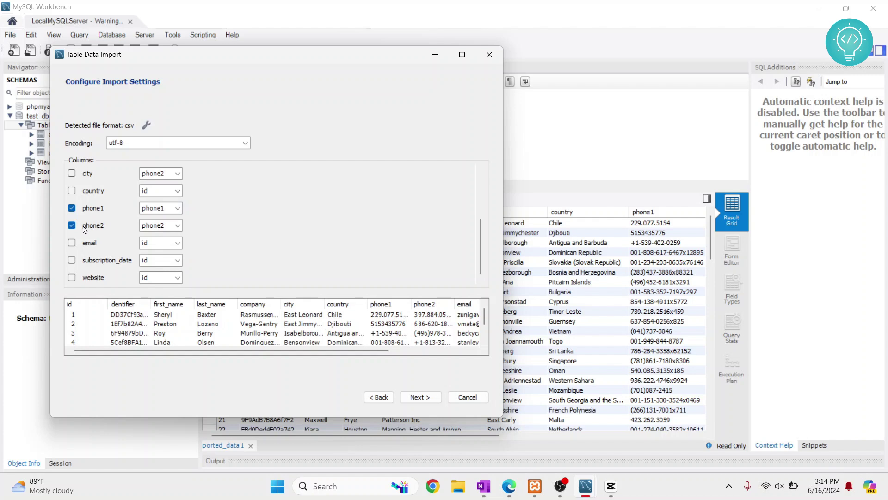
click(151, 226)
click(151, 227)
Run the import of the CSV data into test_db.users and finish the import wizard.
click(415, 396)
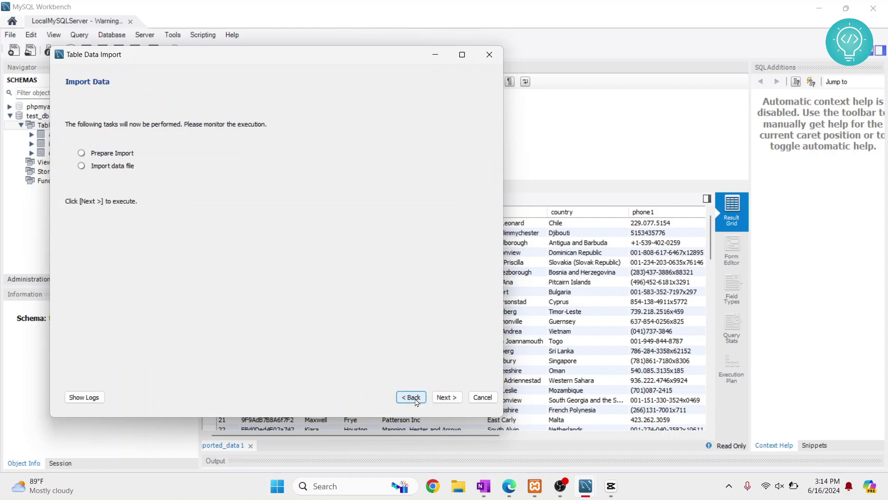
click(446, 397)
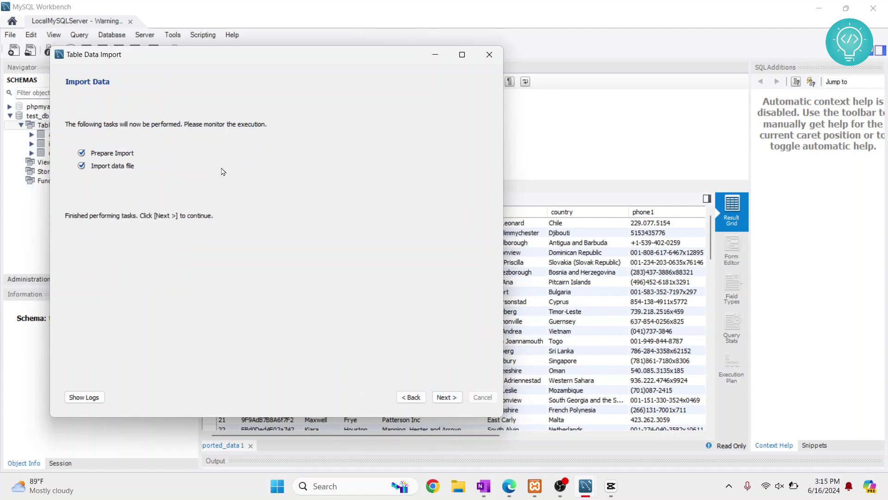
click(447, 397)
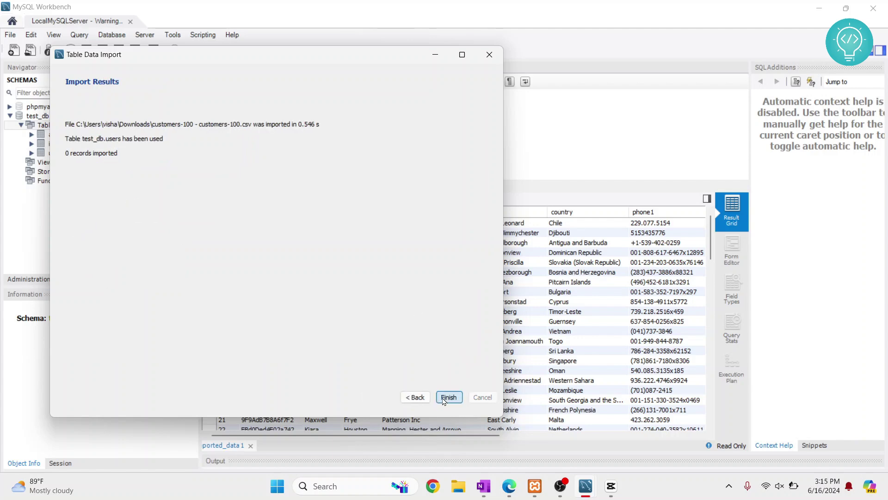
click(447, 397)
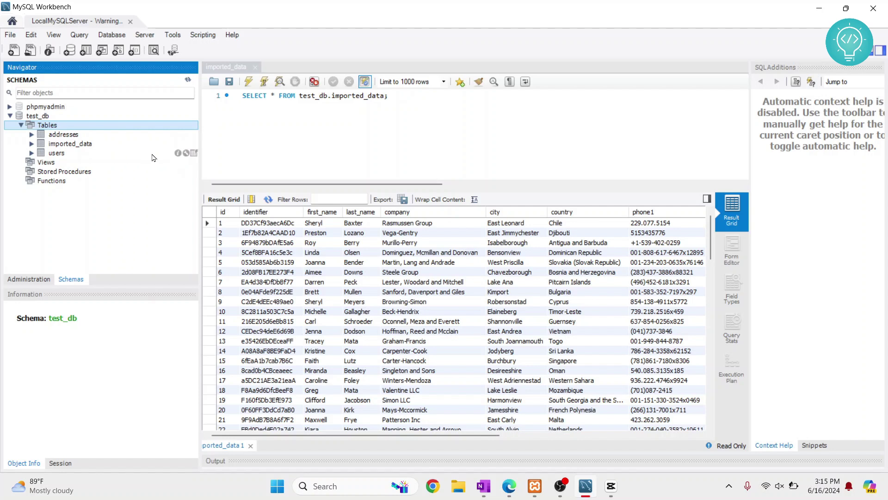
Query all rows of the users table and examine the imported records through the last row and the table's column definitions.
click(194, 153)
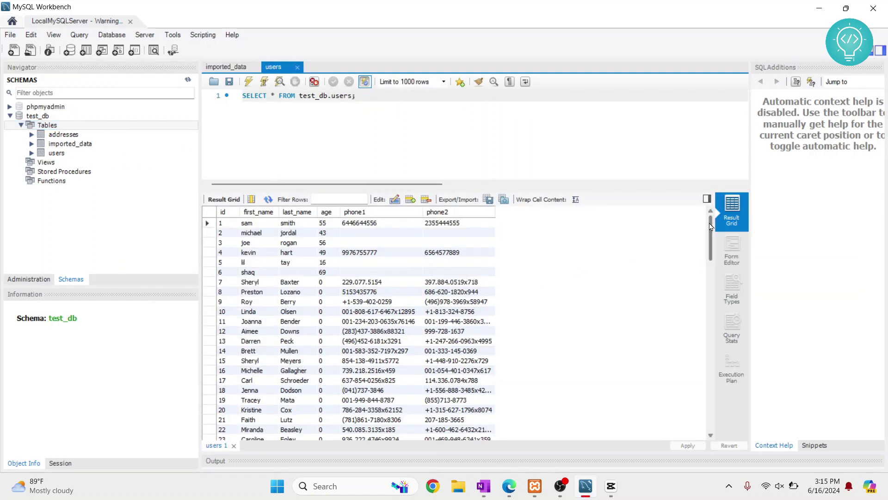
drag(709, 235, 686, 442)
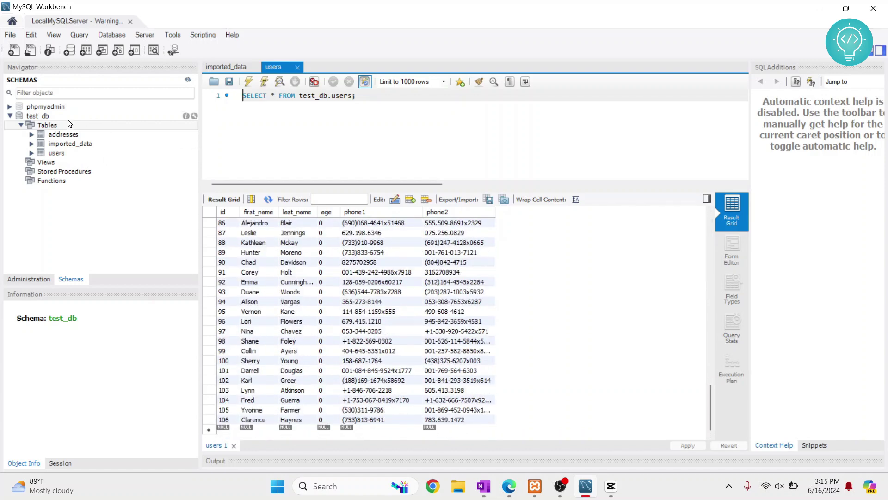
click(88, 153)
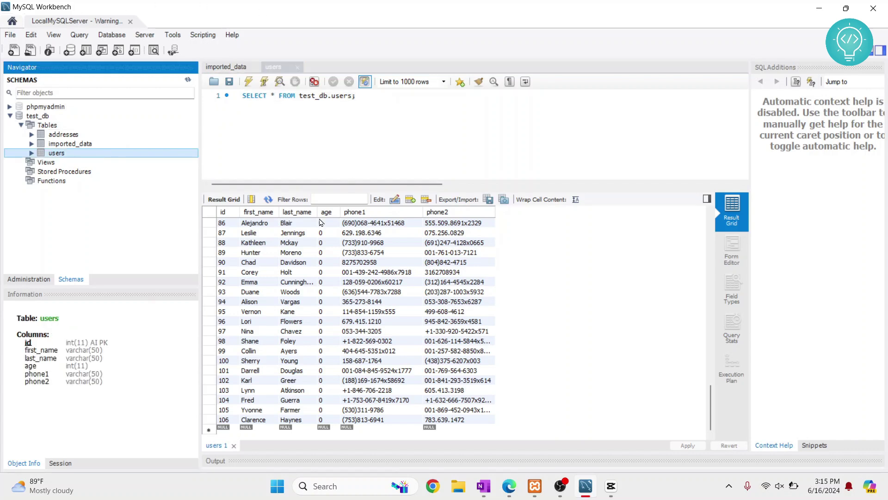